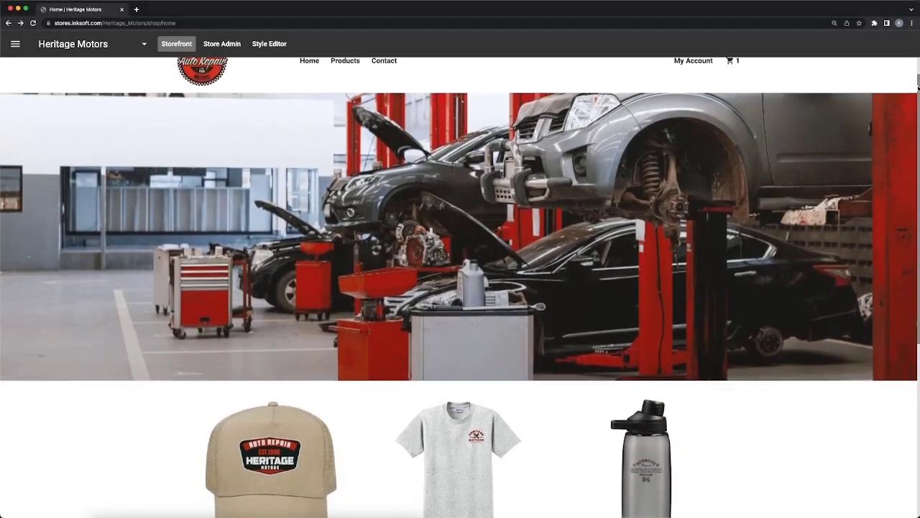
Preview the T-shirt in Natural, size L, and enter a mechanic name for personalization
{"action": "left_click_drag", "start_coordinate": [917, 86], "coordinate": [912, 155]}
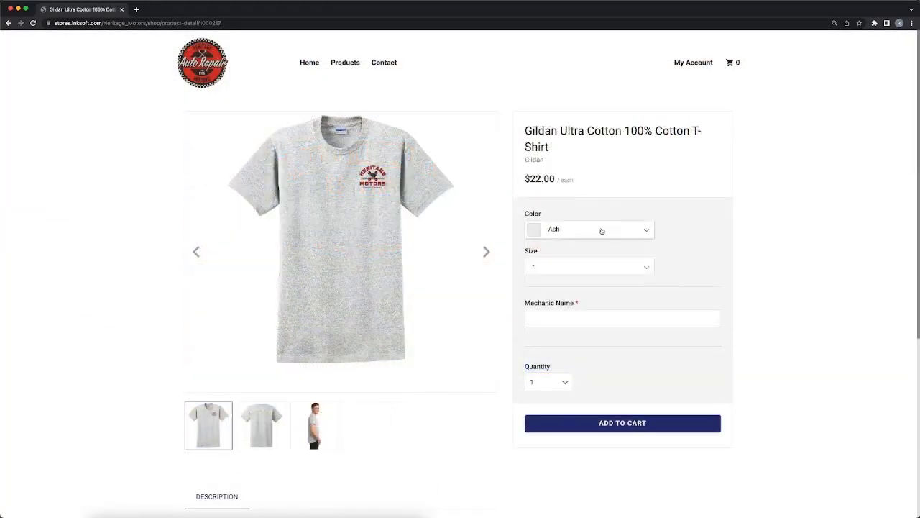
{"action": "left_click", "coordinate": [602, 231]}
{"action": "left_click", "coordinate": [596, 251]}
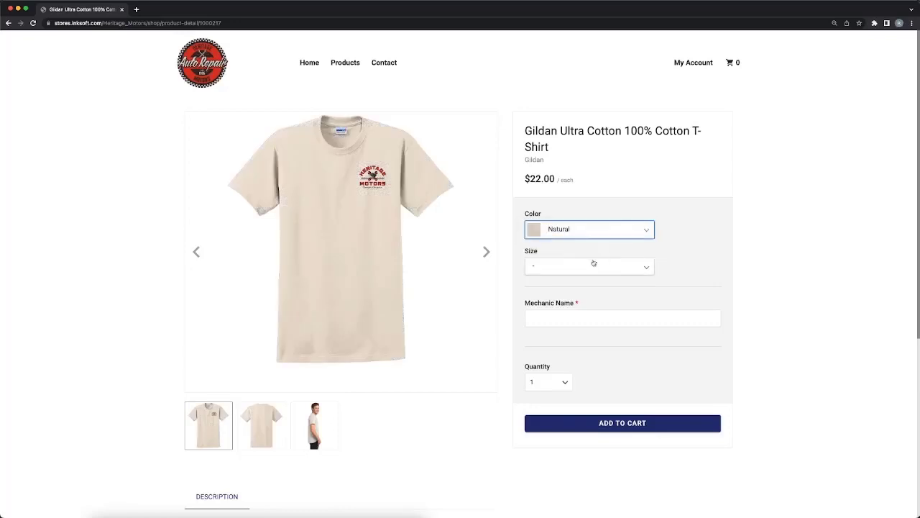
{"action": "left_click", "coordinate": [580, 325]}
{"action": "left_click", "coordinate": [583, 318]}
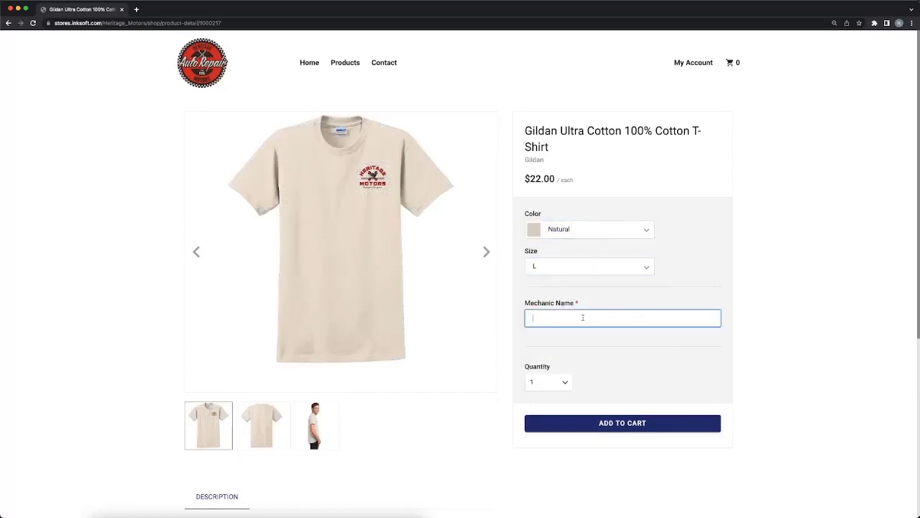
{"action": "type", "text": "mith"}
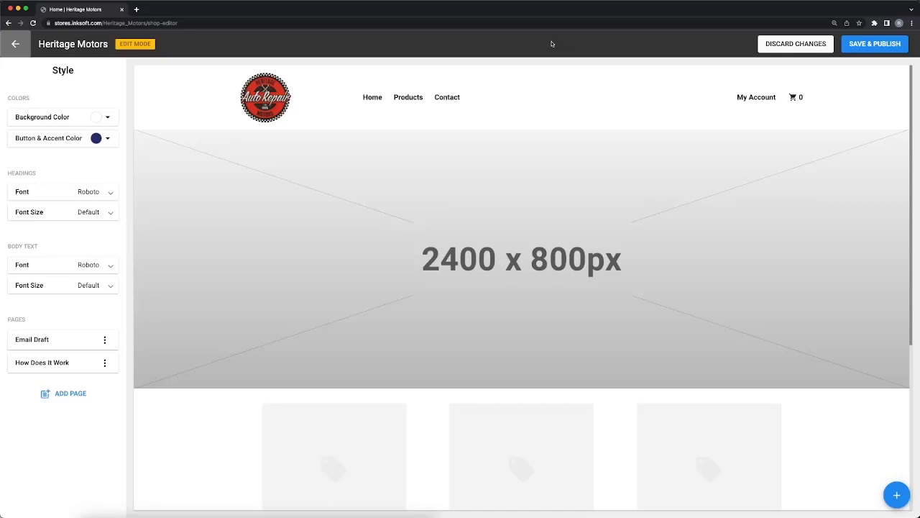
{"action": "mouse_move", "coordinate": [596, 358]}
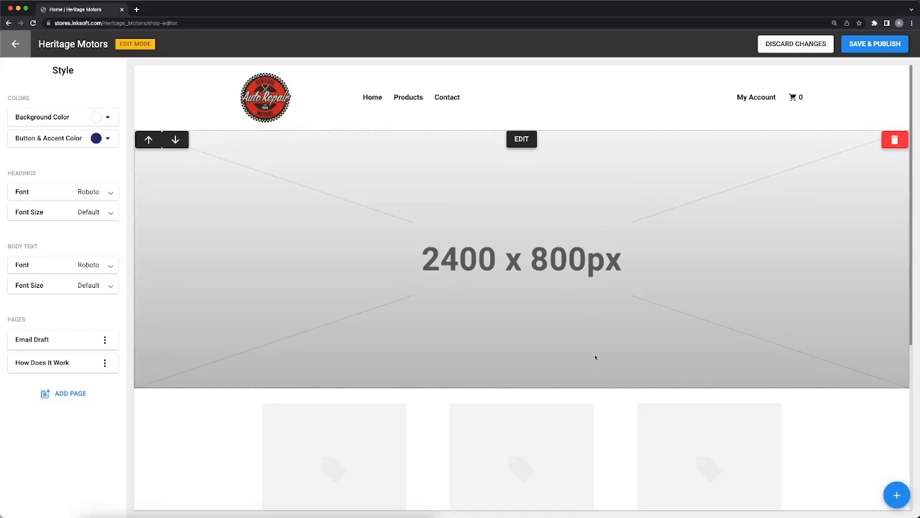
{"action": "scroll", "coordinate": [595, 356], "scroll_direction": "down", "scroll_amount": 3}
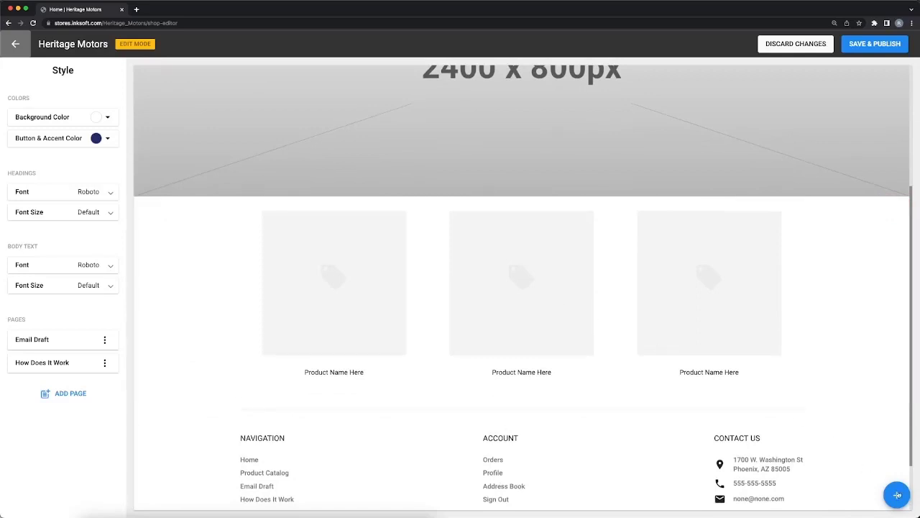
{"action": "left_click", "coordinate": [897, 494]}
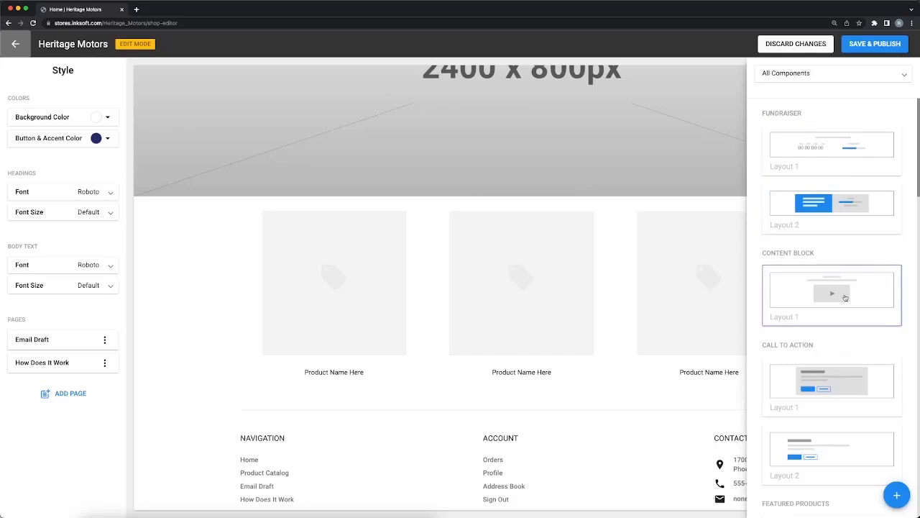
{"action": "scroll", "coordinate": [846, 297], "scroll_direction": "down", "scroll_amount": 3}
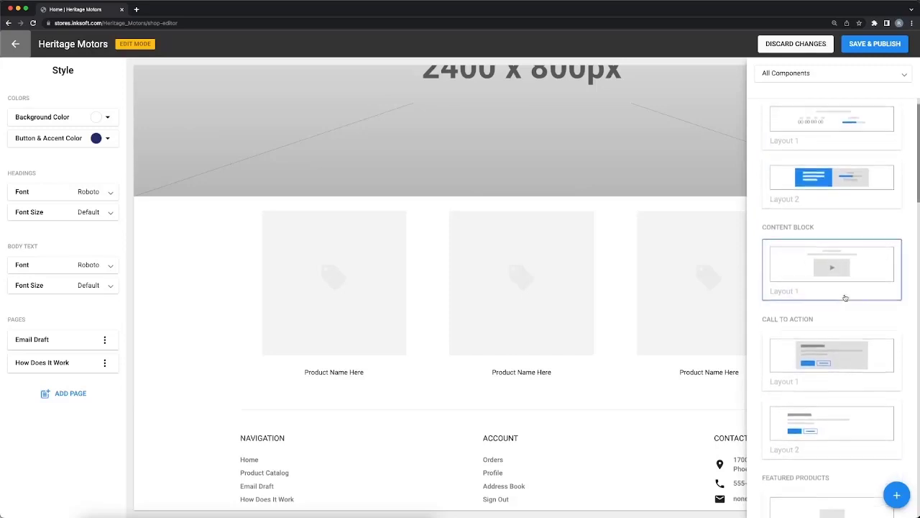
{"action": "scroll", "coordinate": [848, 296], "scroll_direction": "down", "scroll_amount": 8}
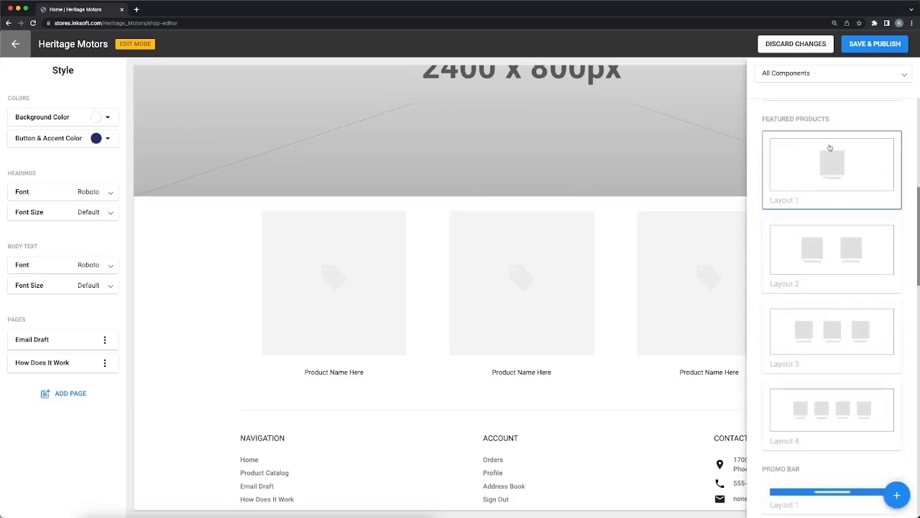
{"action": "left_click", "coordinate": [847, 439]}
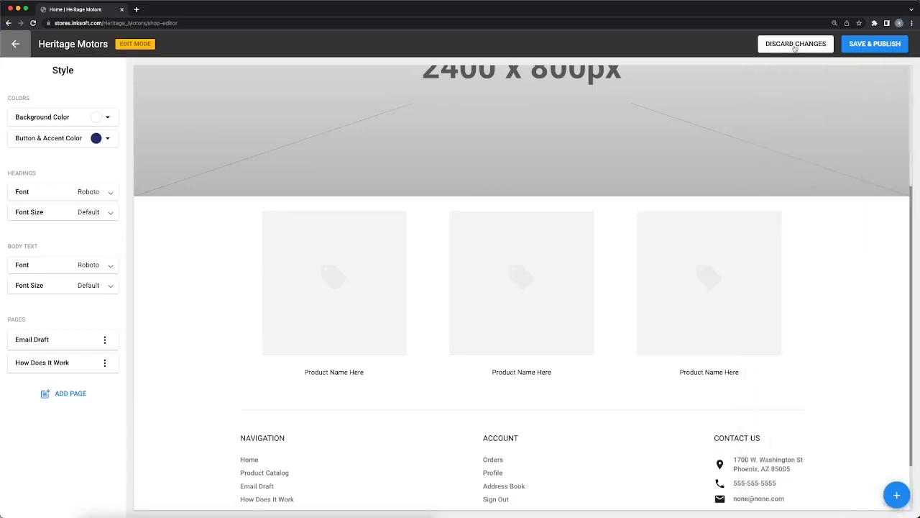
Upload Heritage Motors Shop.png from Downloads as the hero banner, then save and publish
{"action": "scroll", "coordinate": [750, 103], "scroll_direction": "up", "scroll_amount": 3}
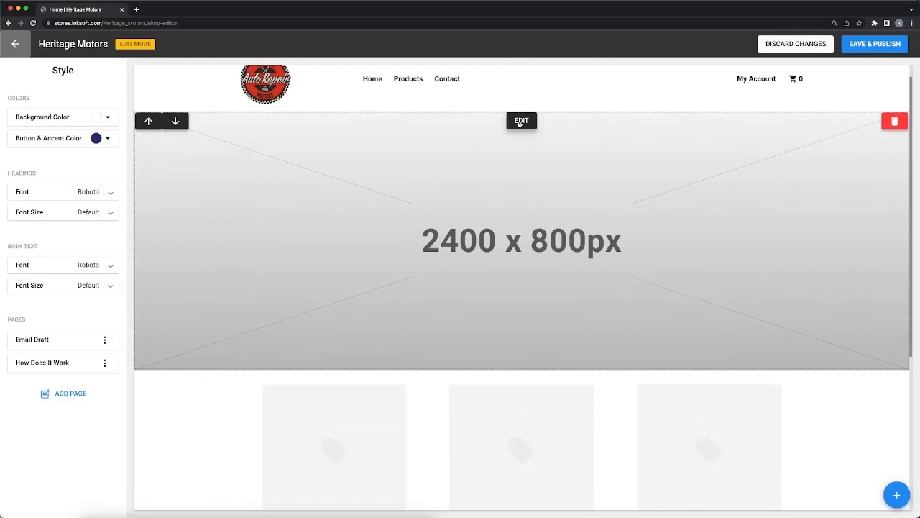
{"action": "left_click", "coordinate": [522, 120]}
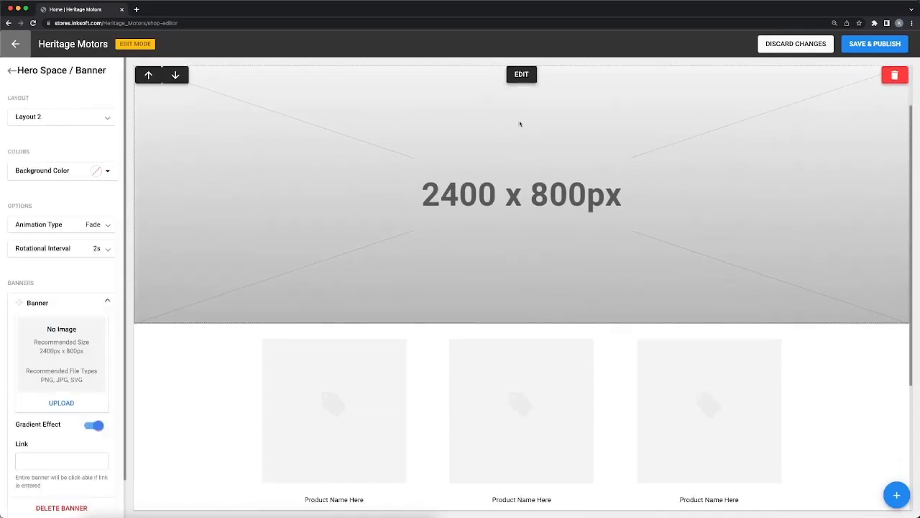
{"action": "left_click", "coordinate": [61, 402]}
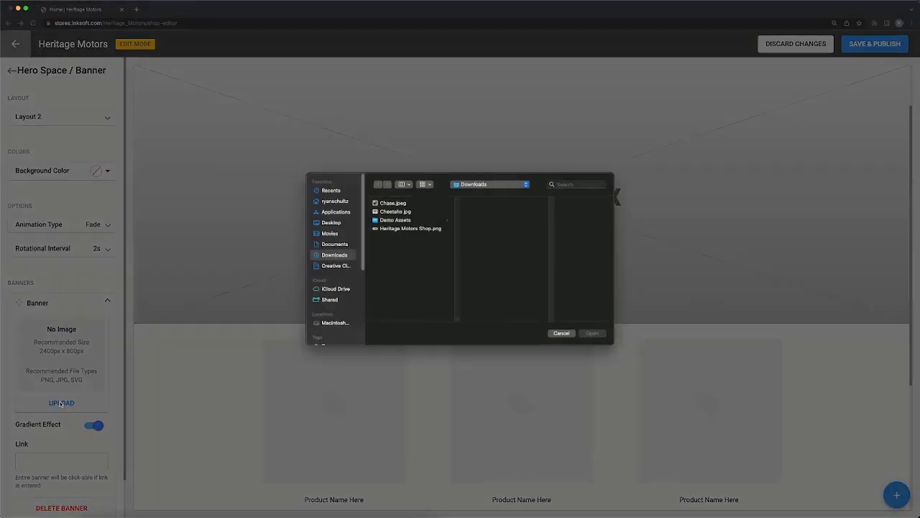
{"action": "left_click", "coordinate": [412, 228]}
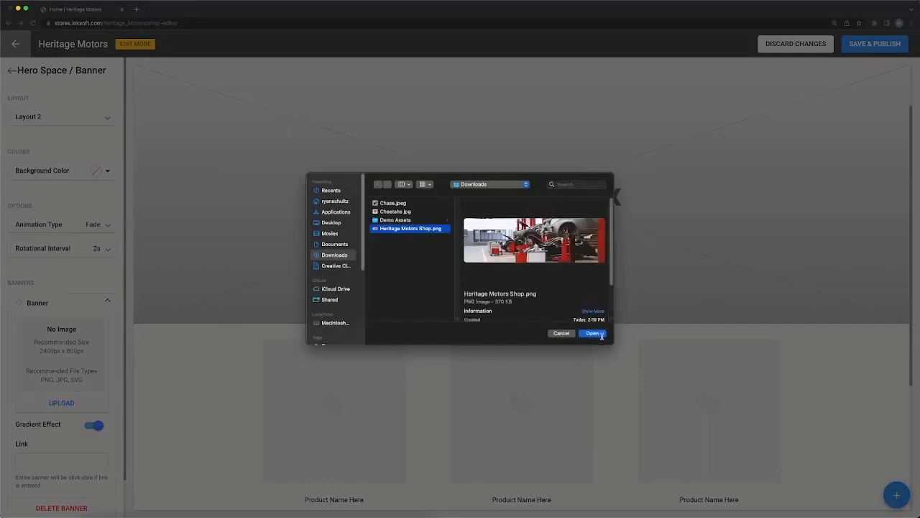
{"action": "left_click", "coordinate": [597, 334]}
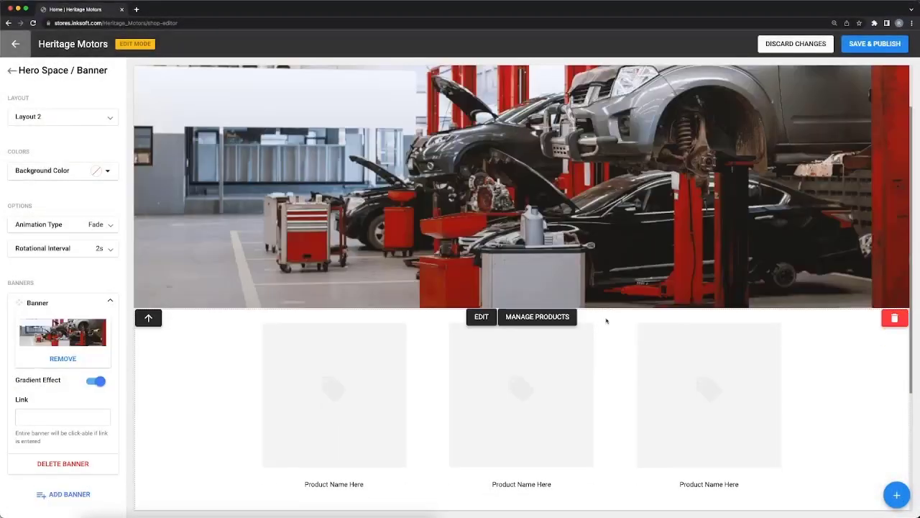
{"action": "left_click", "coordinate": [863, 45]}
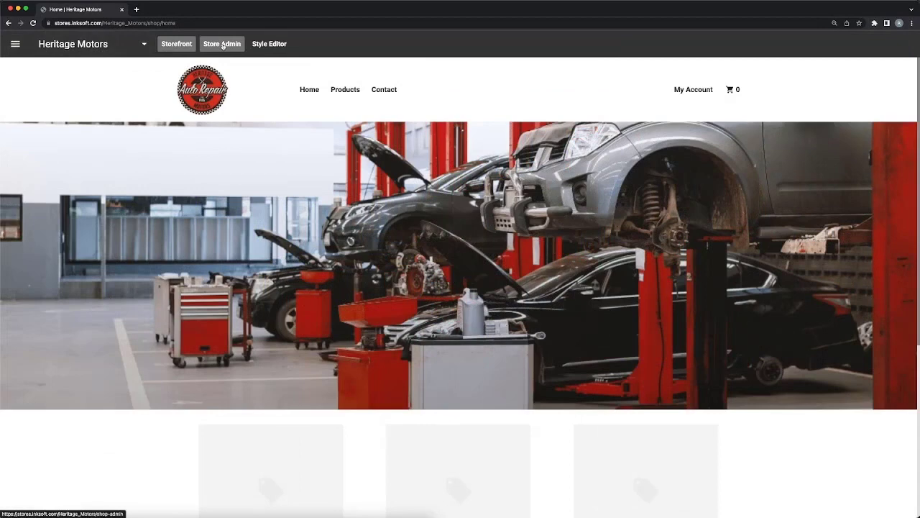
From Store Admin, start a new product to bring up the blank-product catalog
{"action": "left_click", "coordinate": [222, 44]}
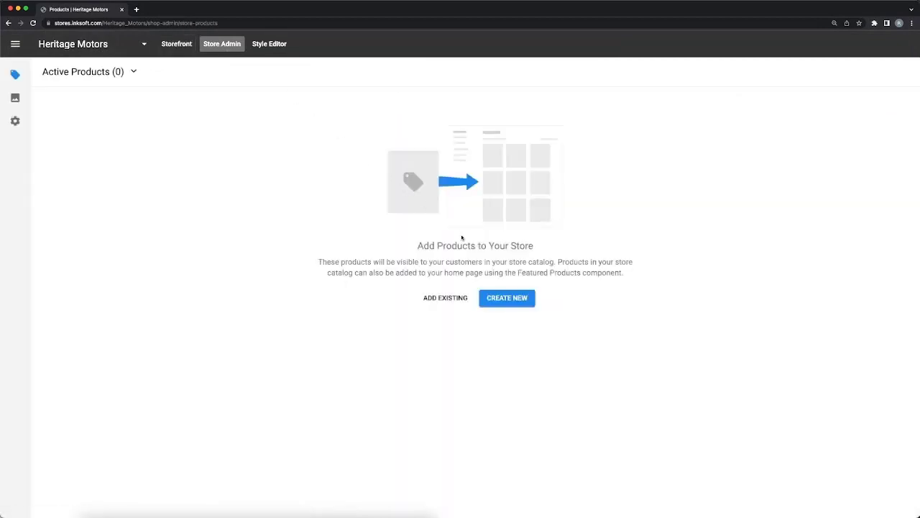
{"action": "left_click", "coordinate": [504, 297]}
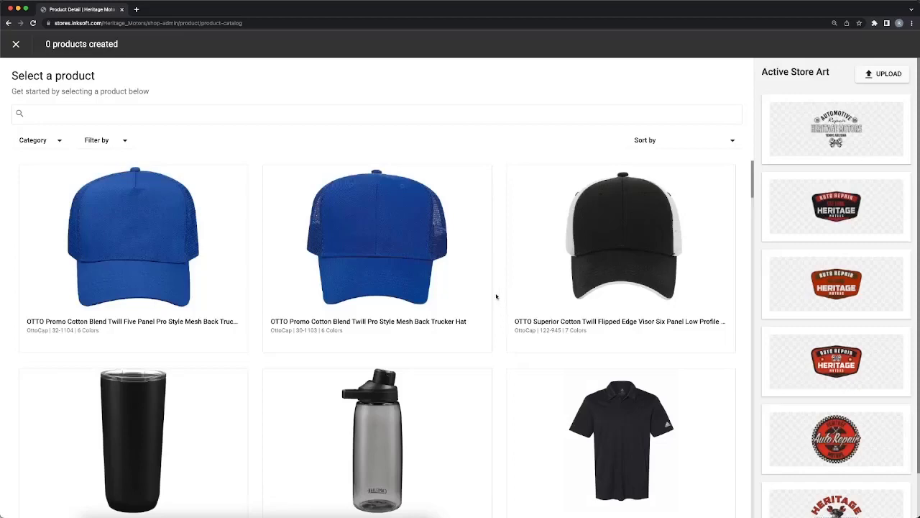
Create an OTTO trucker hat in Khaki, not Royal, with the Heritage Motors logo in Colorway 1
{"action": "left_click", "coordinate": [145, 238]}
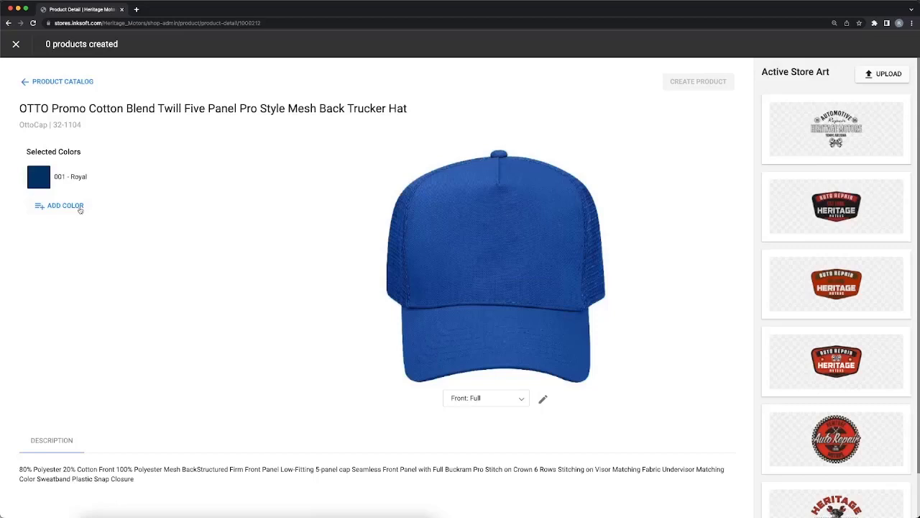
{"action": "left_click", "coordinate": [80, 209]}
{"action": "left_click", "coordinate": [38, 248]}
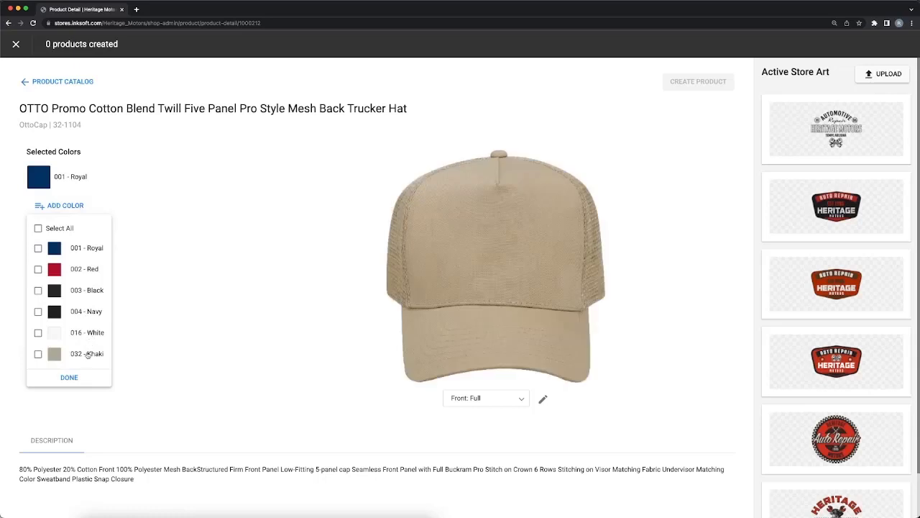
{"action": "left_click", "coordinate": [86, 355]}
{"action": "left_click", "coordinate": [69, 377]}
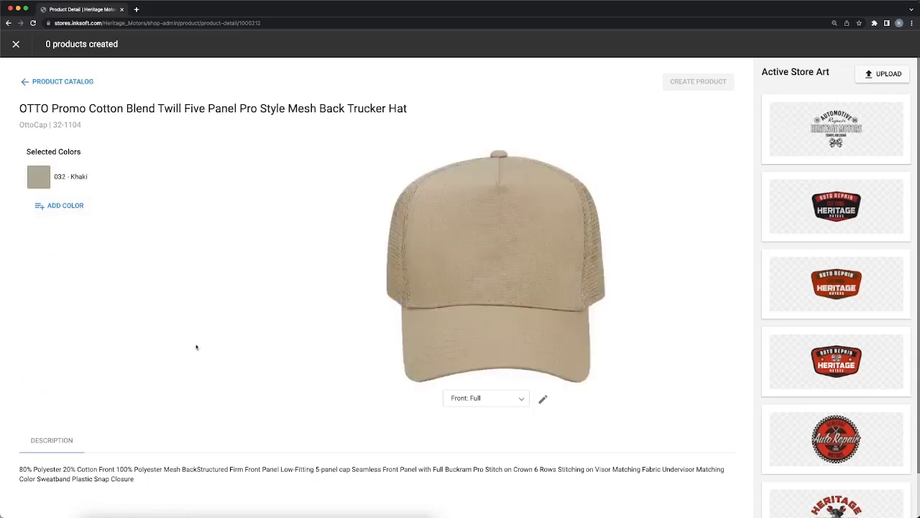
{"action": "left_click", "coordinate": [824, 290]}
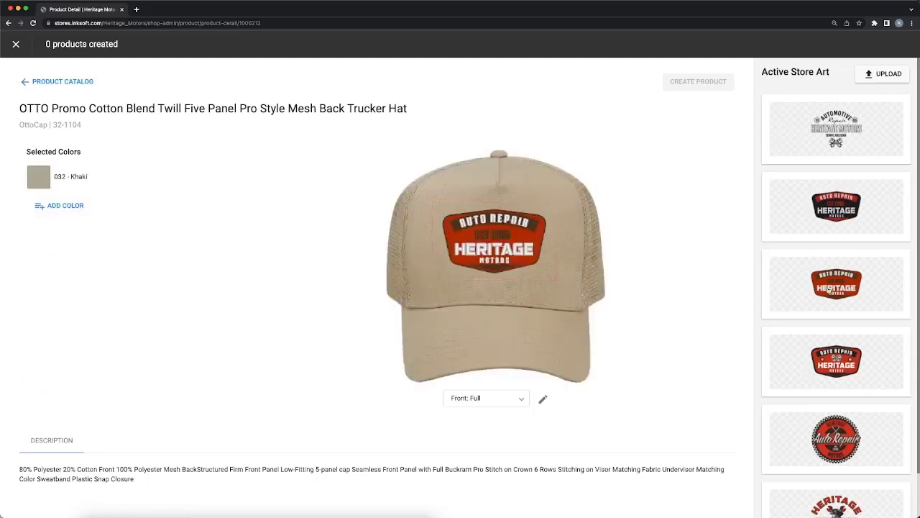
{"action": "left_click", "coordinate": [846, 356]}
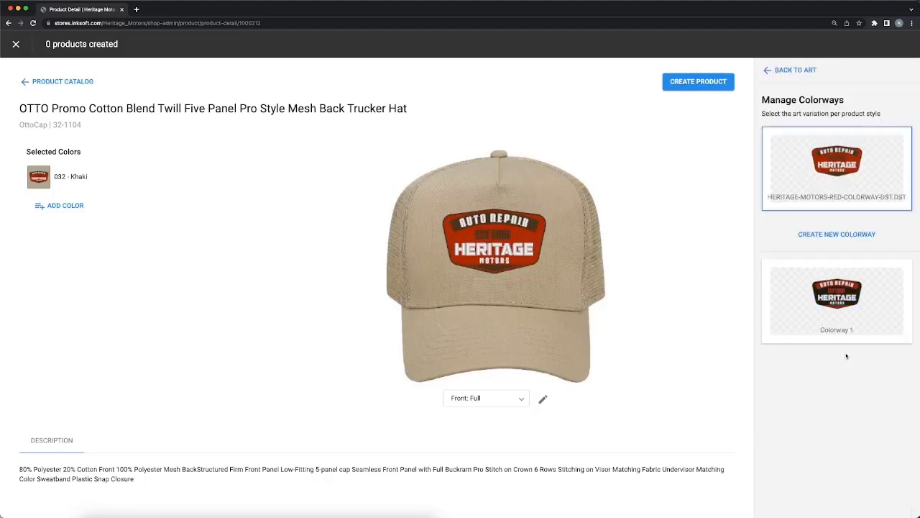
{"action": "left_click", "coordinate": [845, 329]}
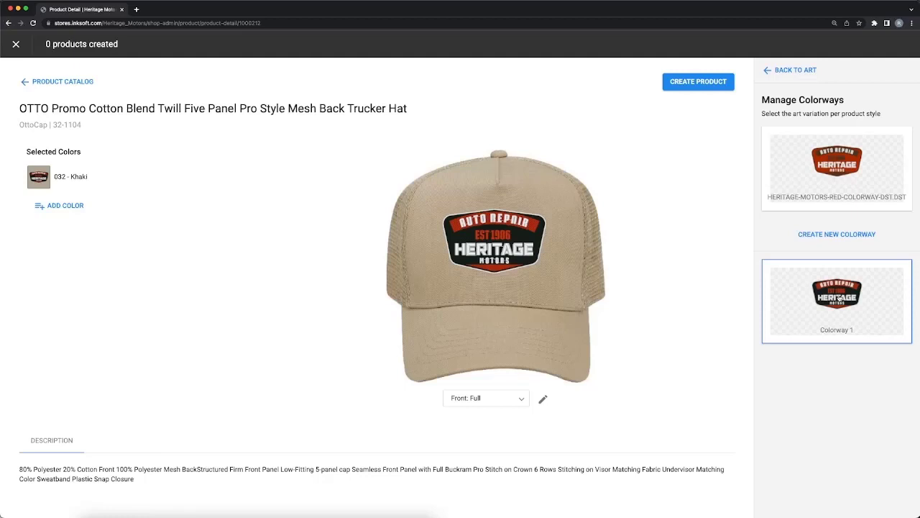
{"action": "left_click", "coordinate": [698, 82]}
{"action": "type", "text": "2000"}
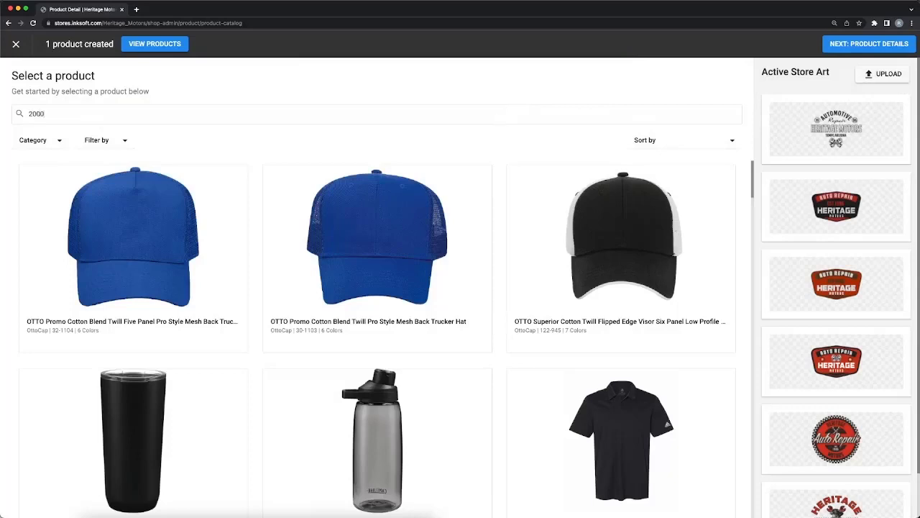
Open the Gildan Ultra Cotton T-shirt (style 2000) and add Natural to its colours
{"action": "key", "text": "Return"}
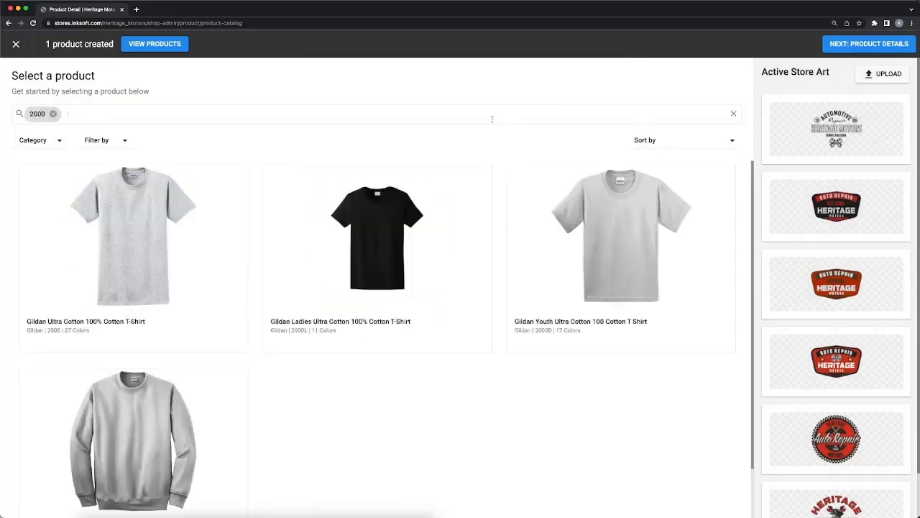
{"action": "left_click", "coordinate": [148, 229]}
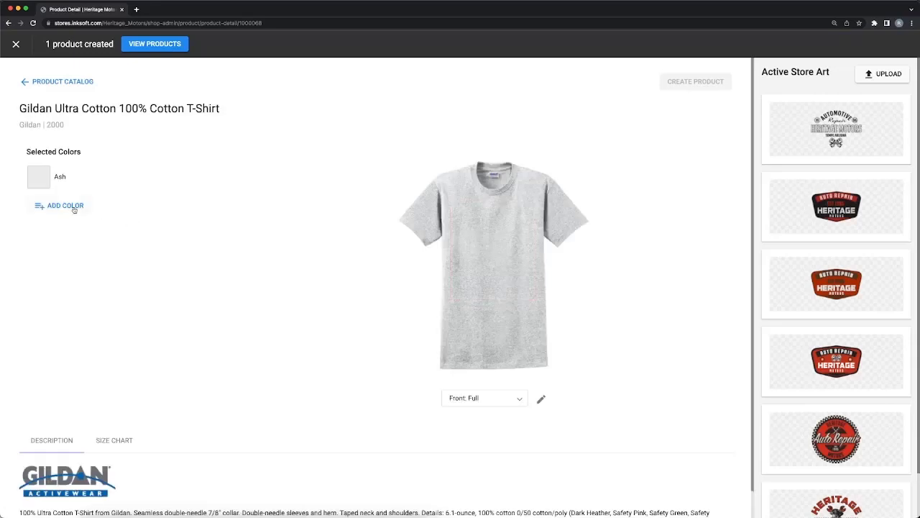
{"action": "left_click", "coordinate": [72, 208]}
{"action": "left_click_drag", "start_coordinate": [109, 227], "coordinate": [99, 285]}
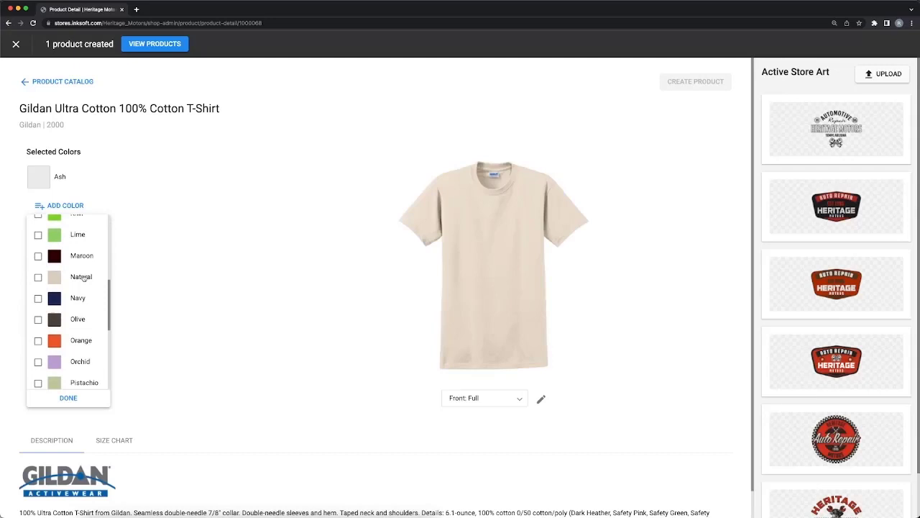
{"action": "left_click", "coordinate": [38, 277]}
{"action": "left_click", "coordinate": [134, 278]}
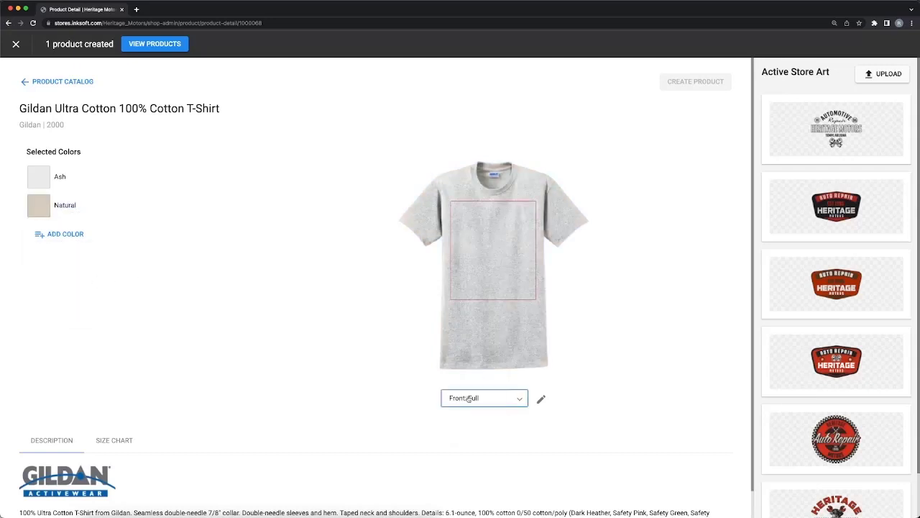
Print the Heritage Motors logo on the front left chest, preview Natural and Ash, and create it
{"action": "left_click", "coordinate": [471, 397]}
{"action": "left_click", "coordinate": [471, 376]}
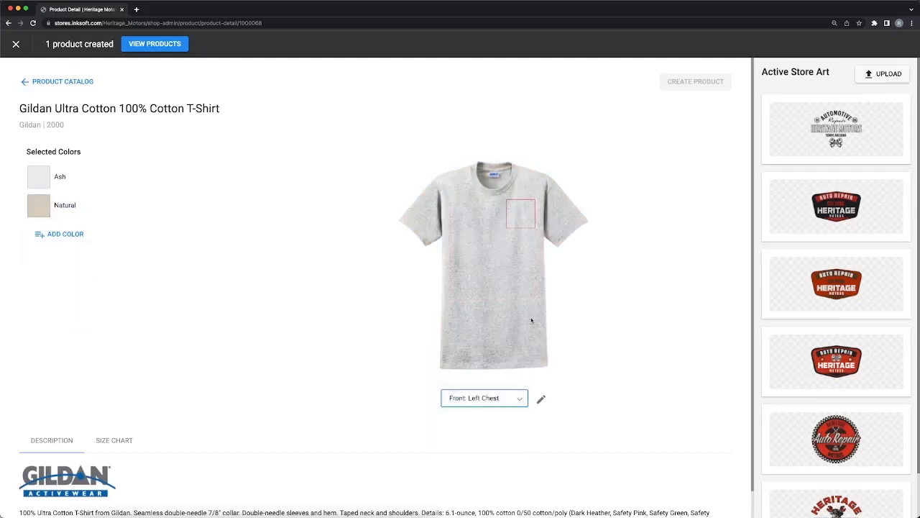
{"action": "left_click", "coordinate": [840, 504]}
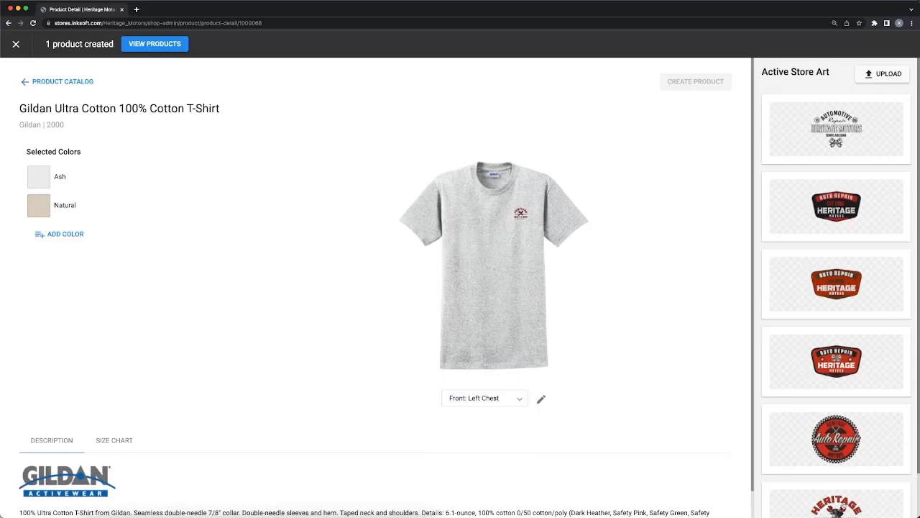
{"action": "left_click", "coordinate": [149, 209]}
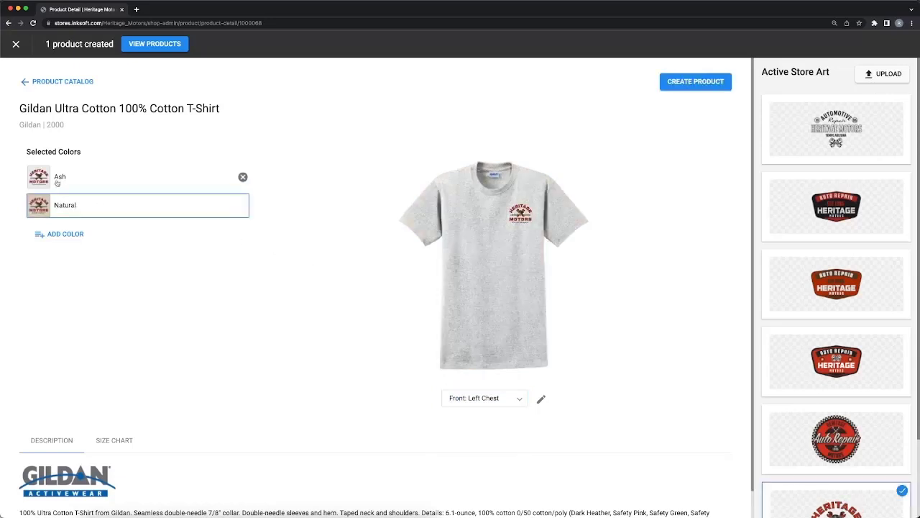
{"action": "left_click", "coordinate": [58, 182]}
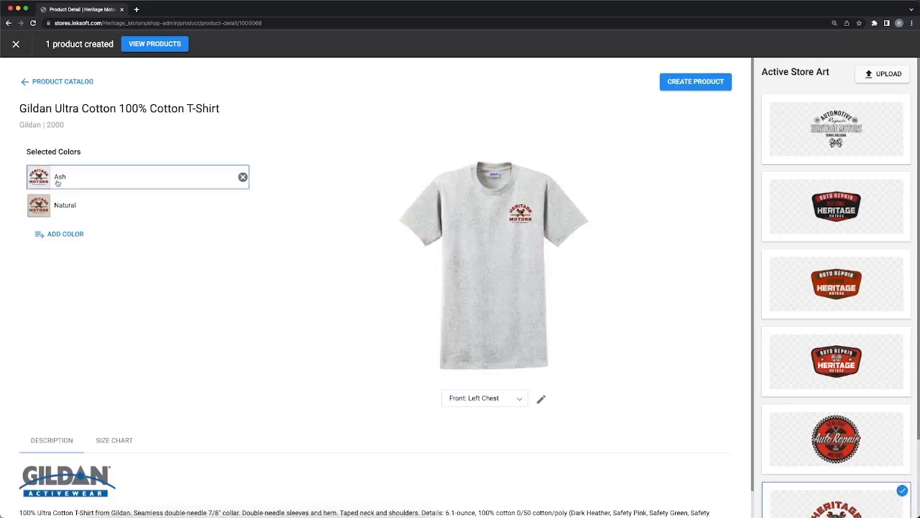
{"action": "left_click", "coordinate": [696, 82]}
{"action": "type", "text": "camelbak"}
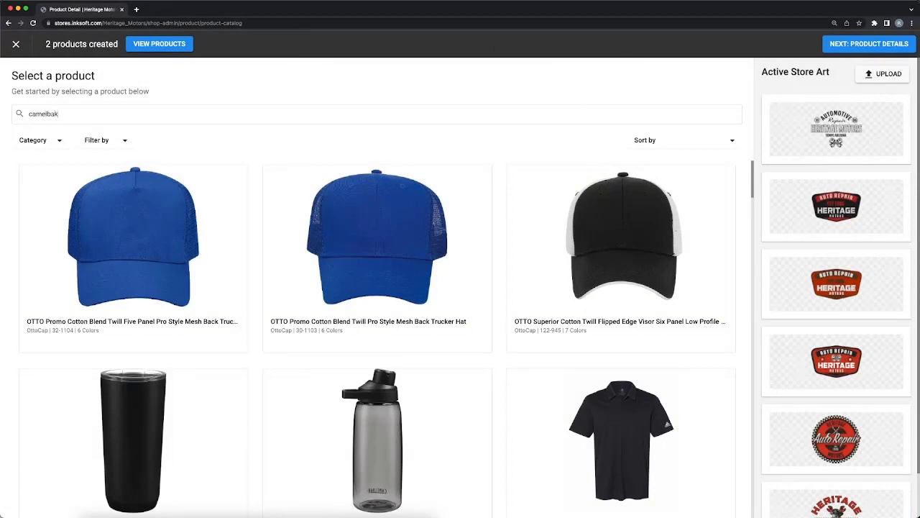
Create the CamelBak Chute Mag bottle with the piston art, nudged slightly higher on its front
{"action": "key", "text": "Return"}
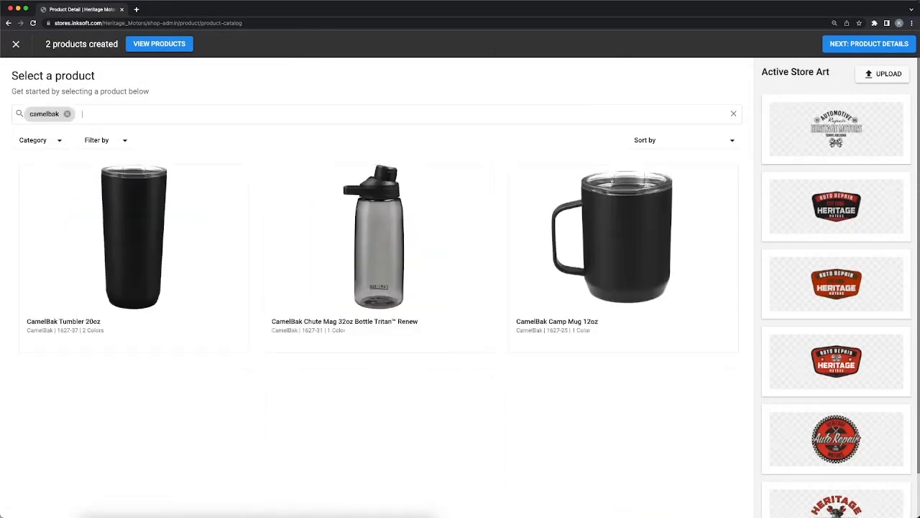
{"action": "left_click", "coordinate": [379, 243]}
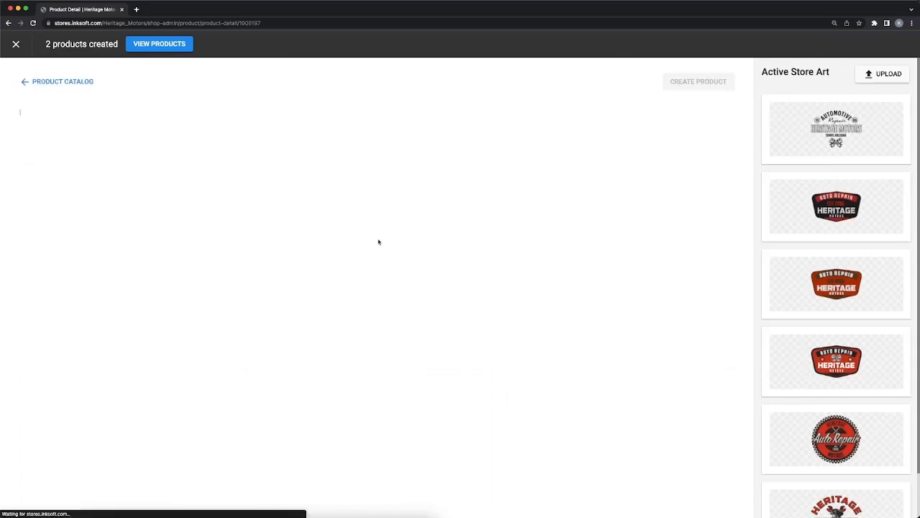
{"action": "left_click", "coordinate": [810, 127]}
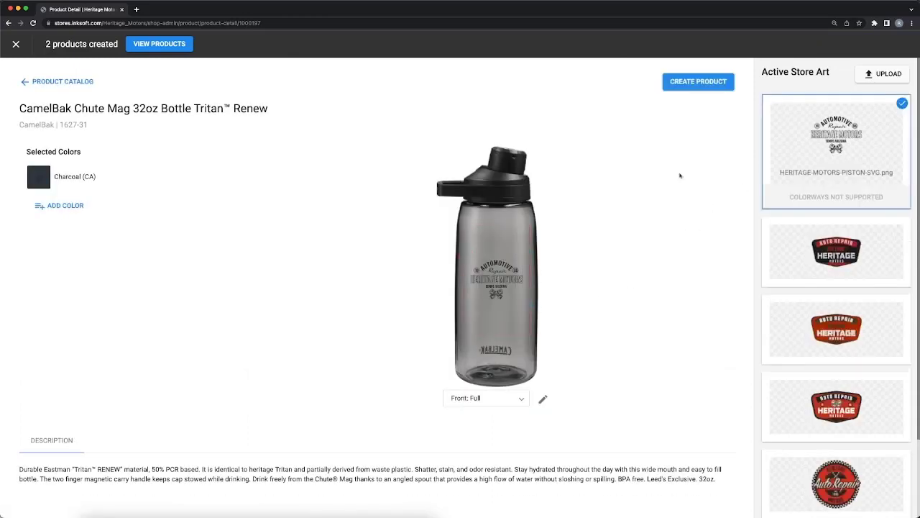
{"action": "left_click_drag", "start_coordinate": [500, 282], "coordinate": [500, 268]}
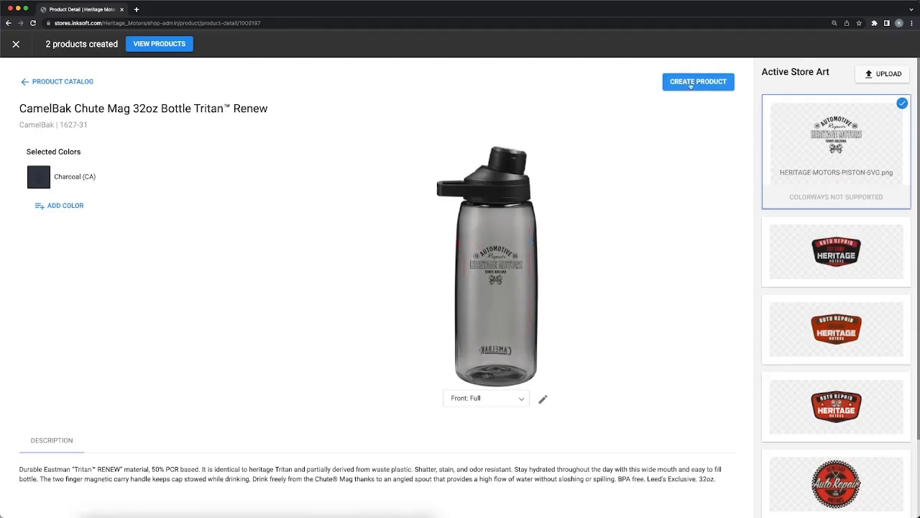
{"action": "left_click", "coordinate": [690, 84]}
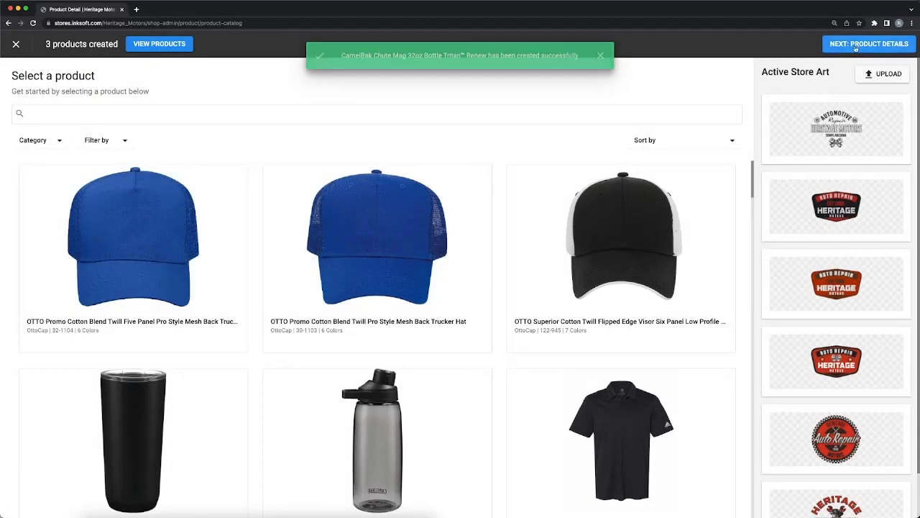
Price the bottle at $20, the T-shirt at $22 and the hat at $25, then finish
{"action": "left_click", "coordinate": [846, 50]}
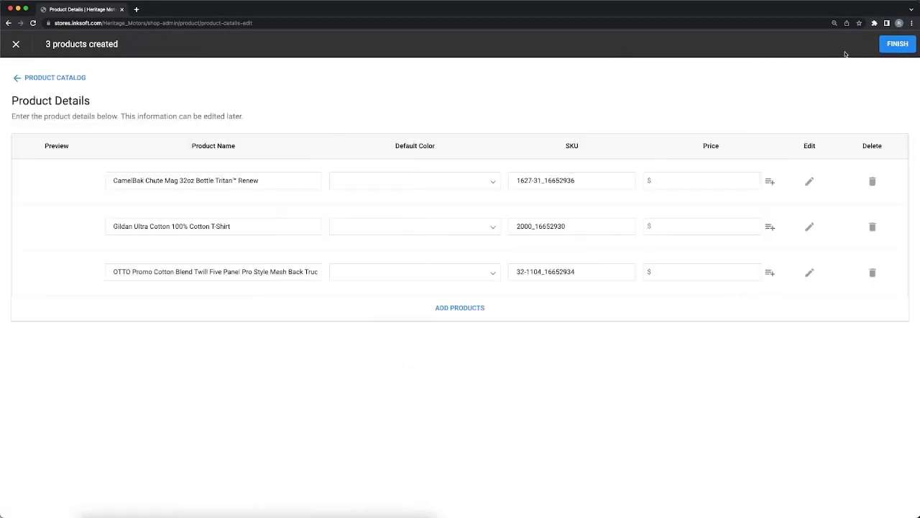
{"action": "left_click", "coordinate": [677, 180]}
{"action": "type", "text": "20"}
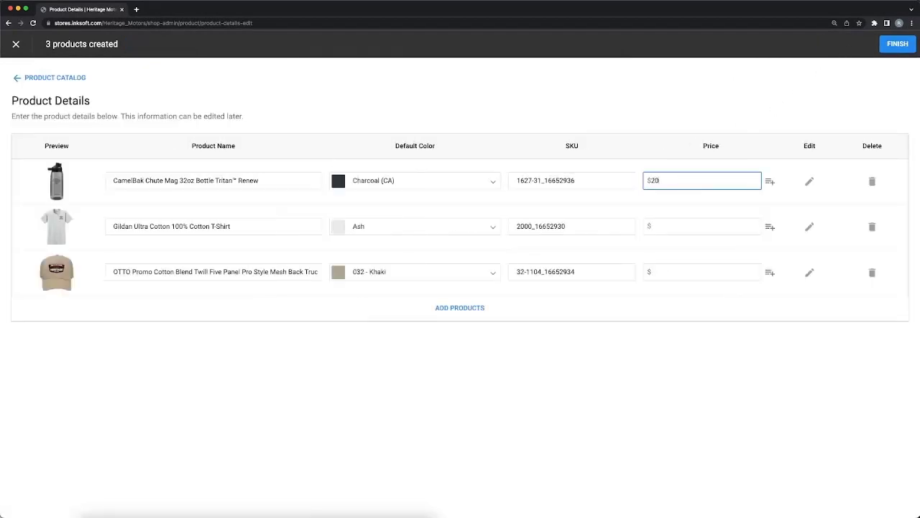
{"action": "left_click", "coordinate": [689, 225]}
{"action": "left_click", "coordinate": [685, 270]}
{"action": "type", "text": "25"}
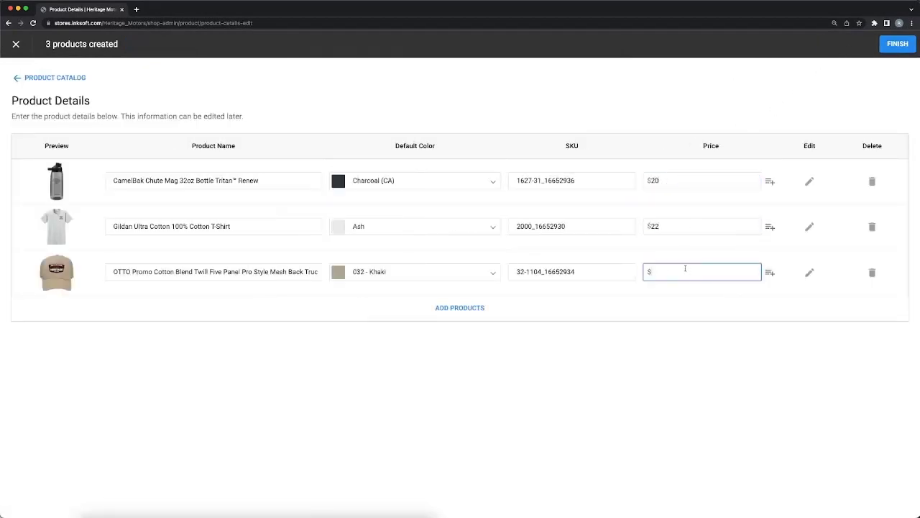
{"action": "left_click", "coordinate": [894, 48]}
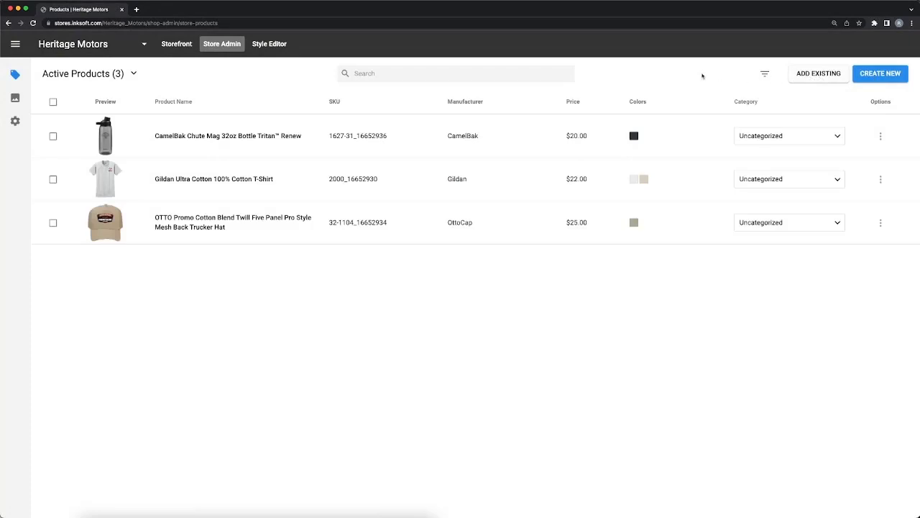
Feature the hat, T-shirt and bottle in that order on the home page, then save and publish
{"action": "left_click", "coordinate": [281, 45]}
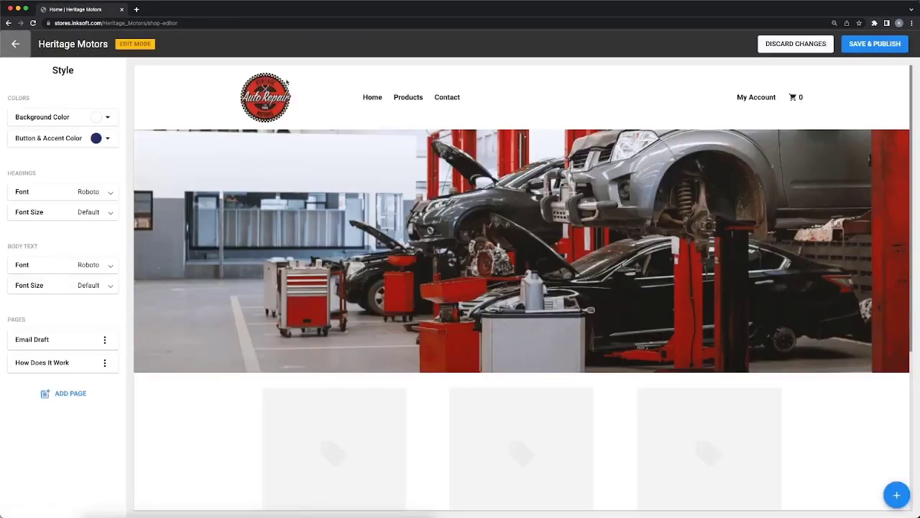
{"action": "left_click", "coordinate": [524, 386]}
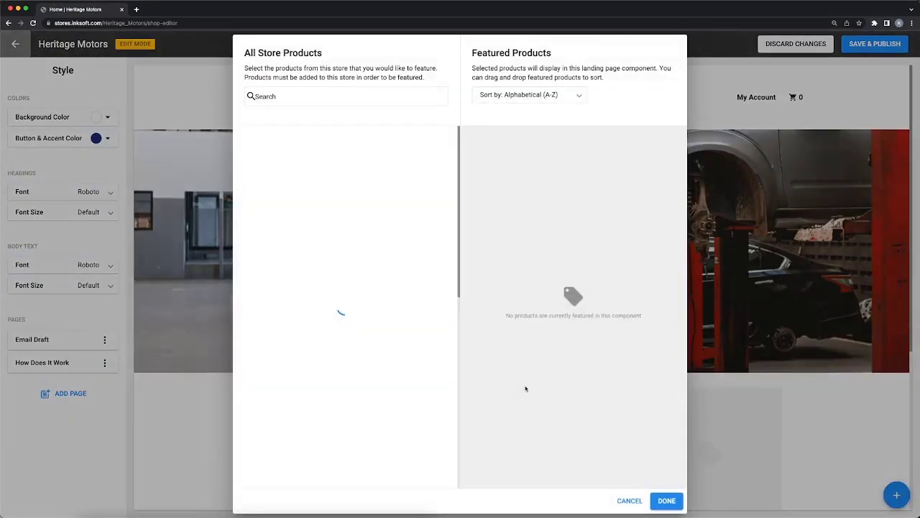
{"action": "left_click", "coordinate": [449, 158]}
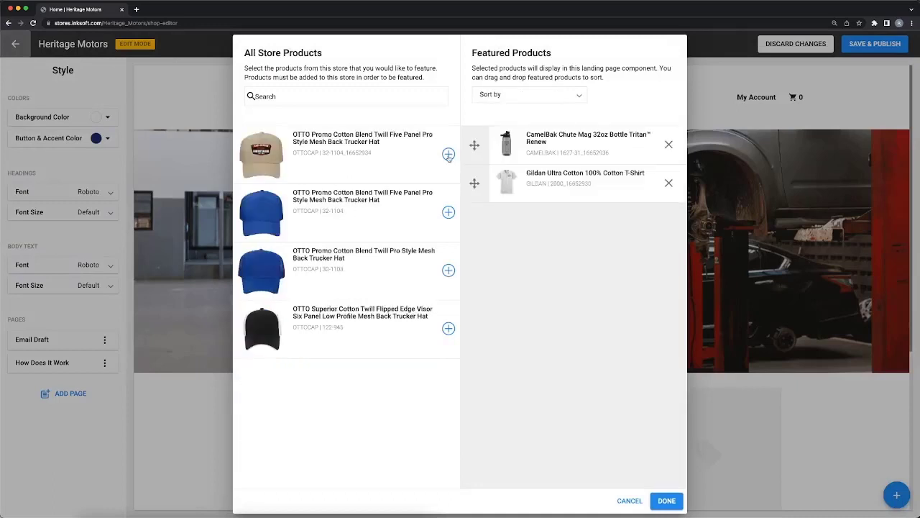
{"action": "left_click", "coordinate": [449, 158]}
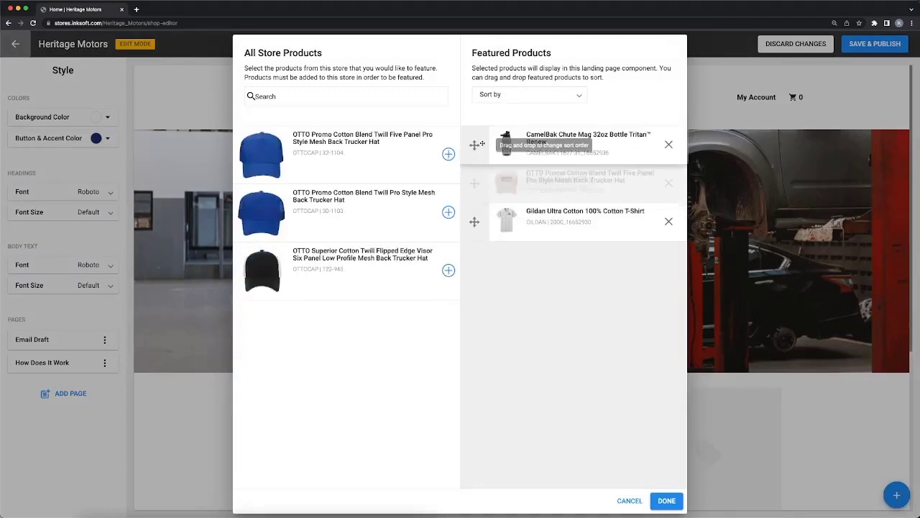
{"action": "left_click_drag", "start_coordinate": [485, 222], "coordinate": [474, 144]}
{"action": "left_click_drag", "start_coordinate": [474, 183], "coordinate": [474, 221]}
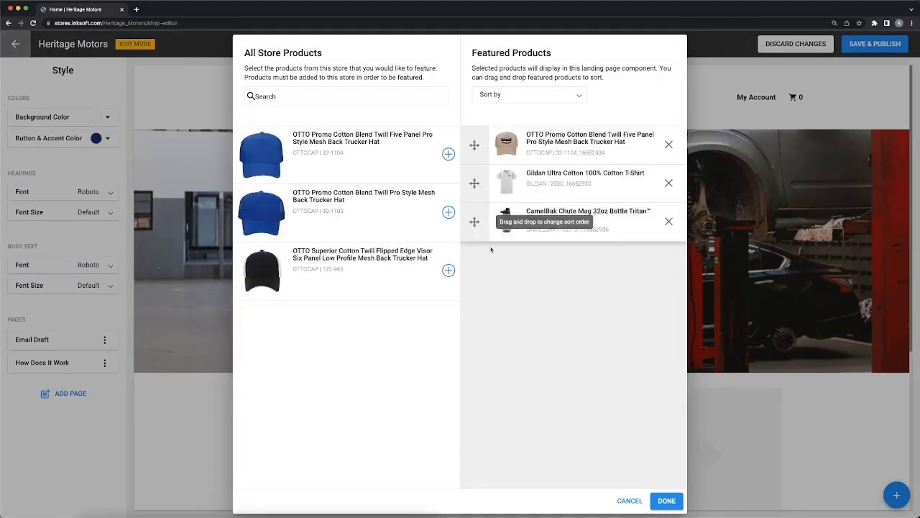
{"action": "left_click", "coordinate": [667, 501]}
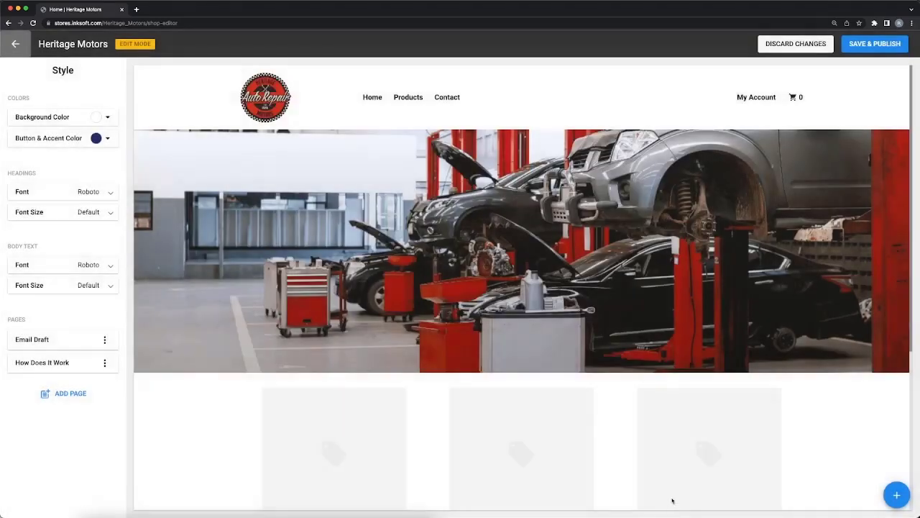
{"action": "scroll", "coordinate": [640, 402], "scroll_direction": "down", "scroll_amount": 2}
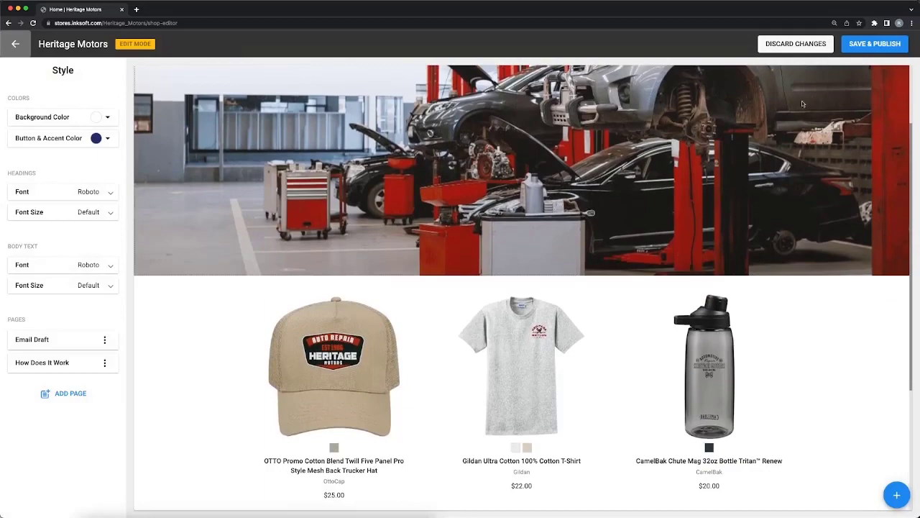
{"action": "left_click", "coordinate": [878, 43]}
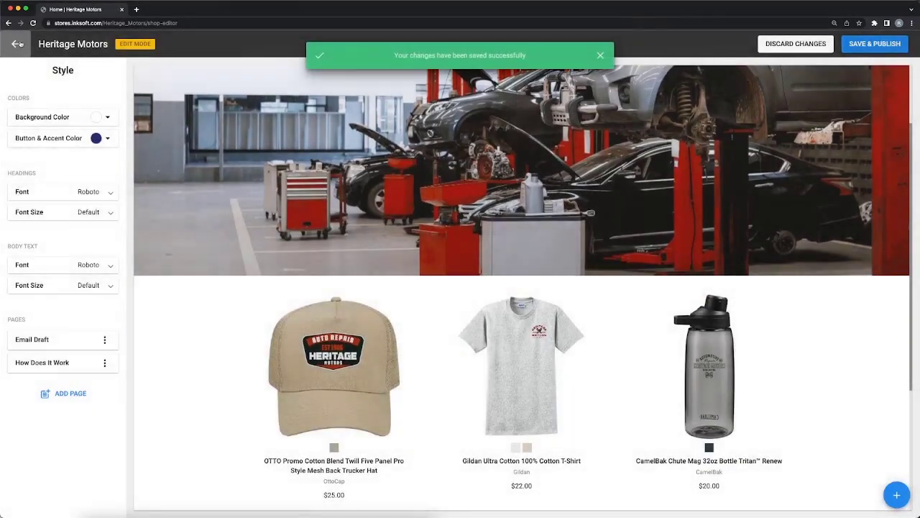
{"action": "left_click", "coordinate": [15, 44]}
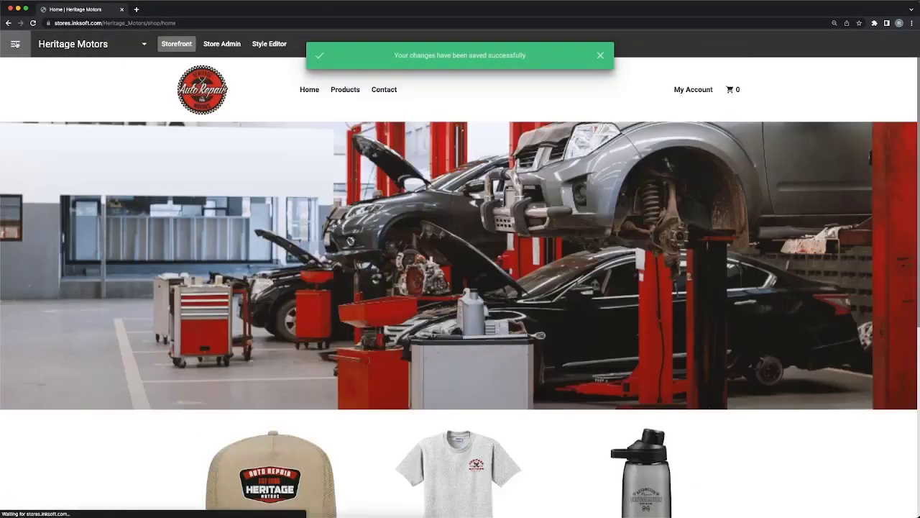
{"action": "scroll", "coordinate": [194, 203], "scroll_direction": "down", "scroll_amount": 3}
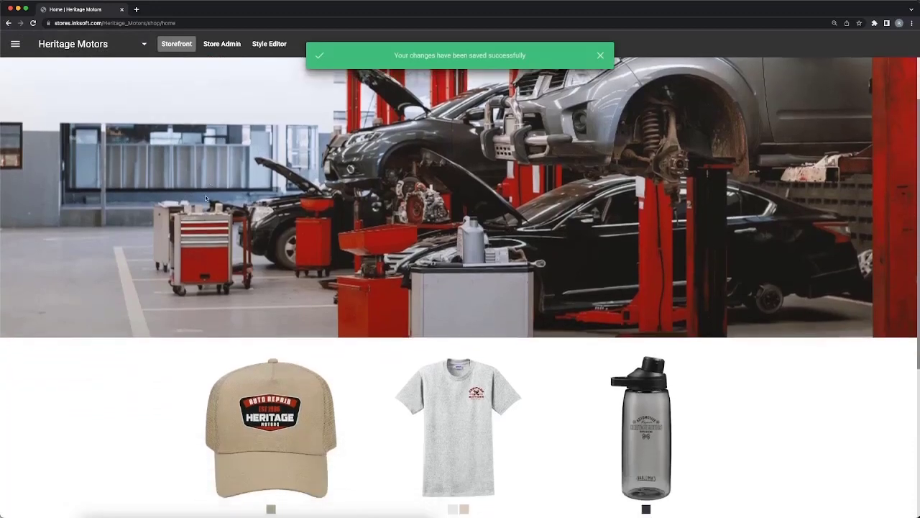
{"action": "scroll", "coordinate": [185, 209], "scroll_direction": "down", "scroll_amount": 2}
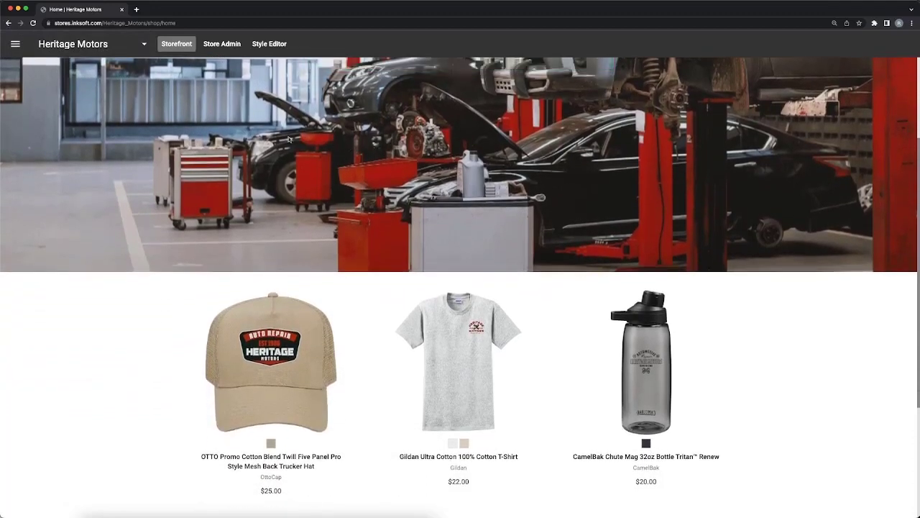